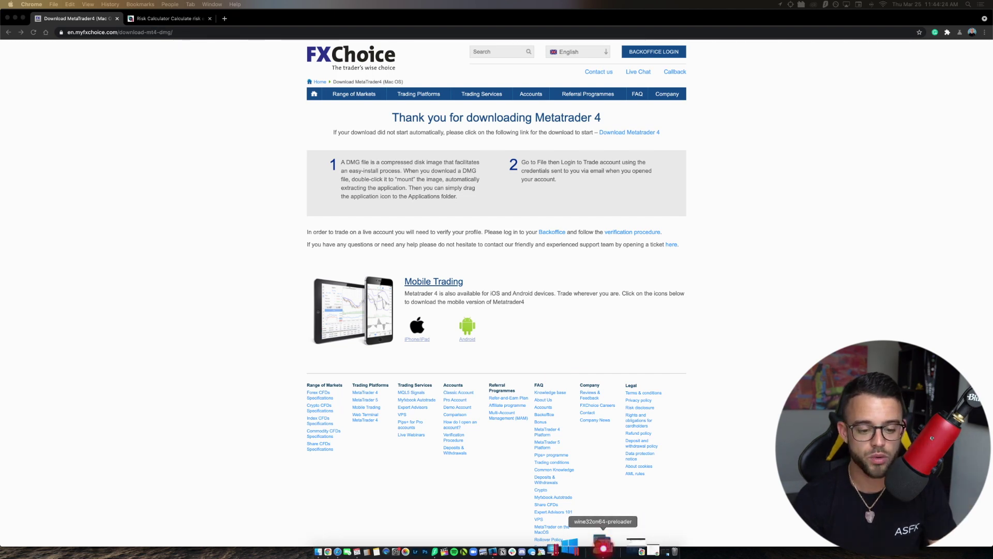
Bring the MetaTrader 4 demo terminal to the front.
{"action": "left_click", "coordinate": [602, 550]}
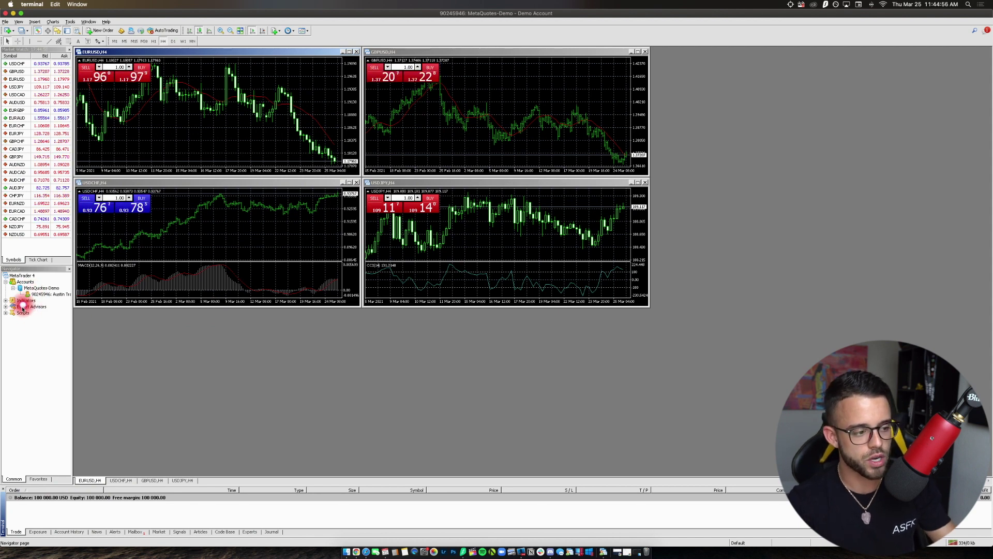
Expand Indicators and Expert Advisors in the Navigator and maximize the USDJPY chart.
{"action": "left_click", "coordinate": [6, 300]}
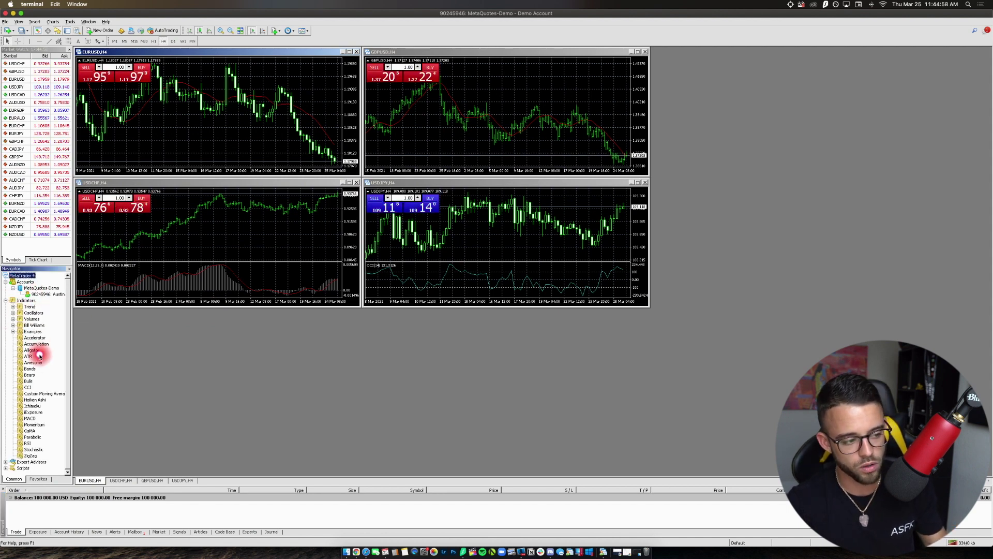
{"action": "left_click", "coordinate": [5, 462]}
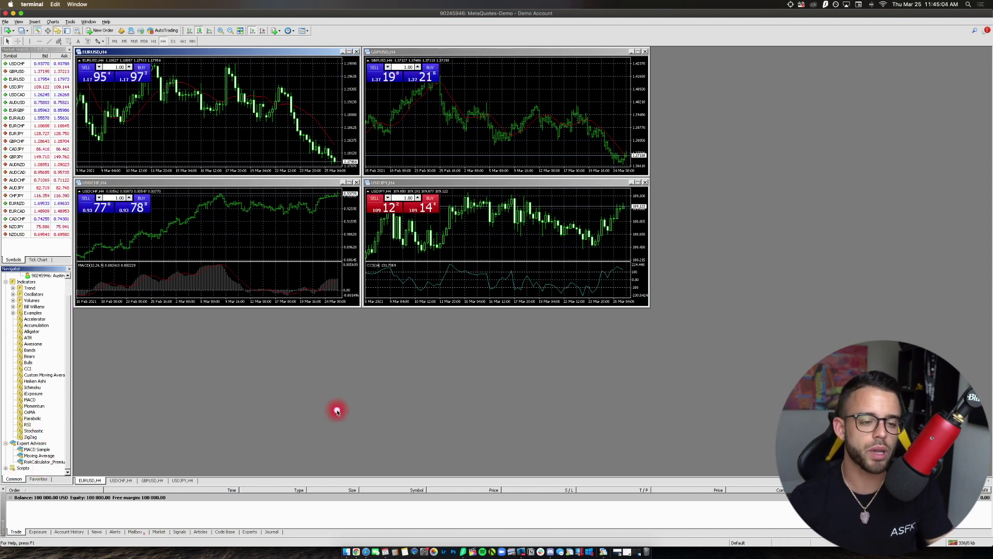
{"action": "left_click", "coordinate": [639, 184]}
{"action": "left_click", "coordinate": [639, 184]}
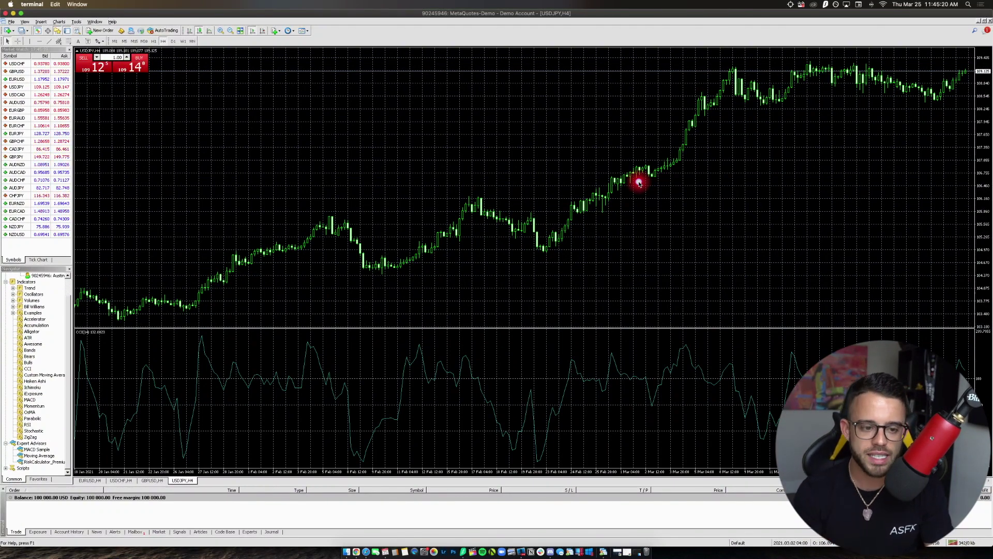
{"action": "left_click", "coordinate": [360, 553]}
{"action": "left_click", "coordinate": [157, 21]}
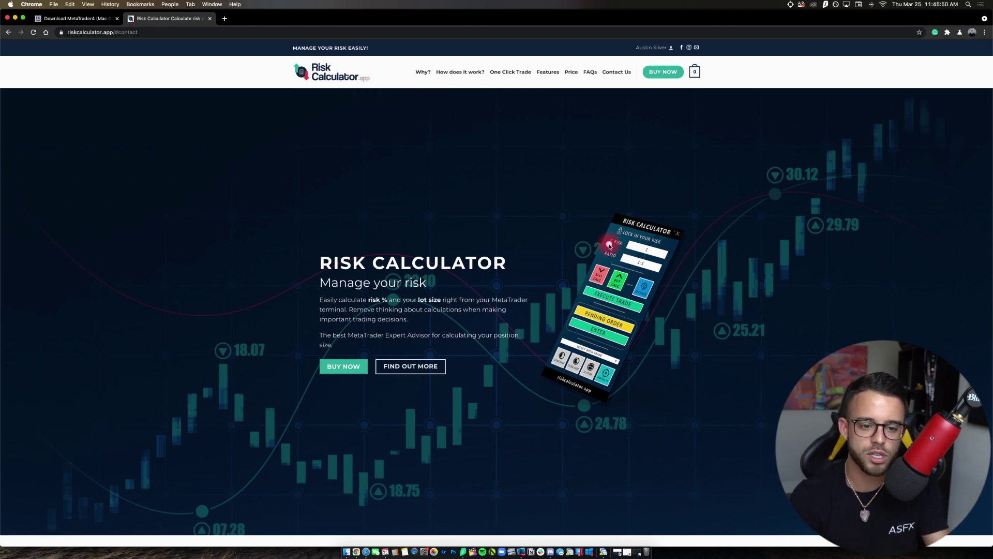
{"action": "scroll", "coordinate": [535, 342], "scroll_direction": "down", "scroll_amount": 9}
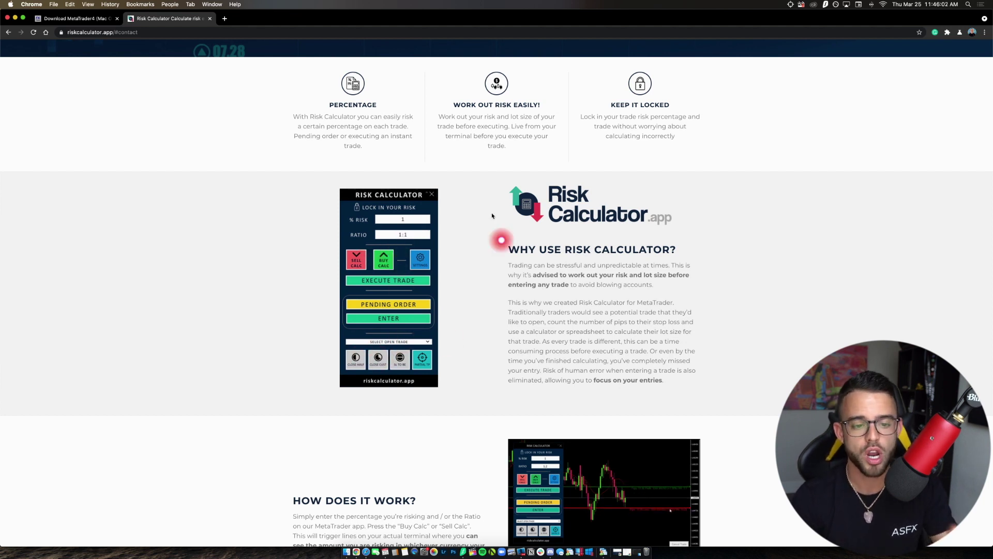
{"action": "scroll", "coordinate": [476, 186], "scroll_direction": "down", "scroll_amount": 3}
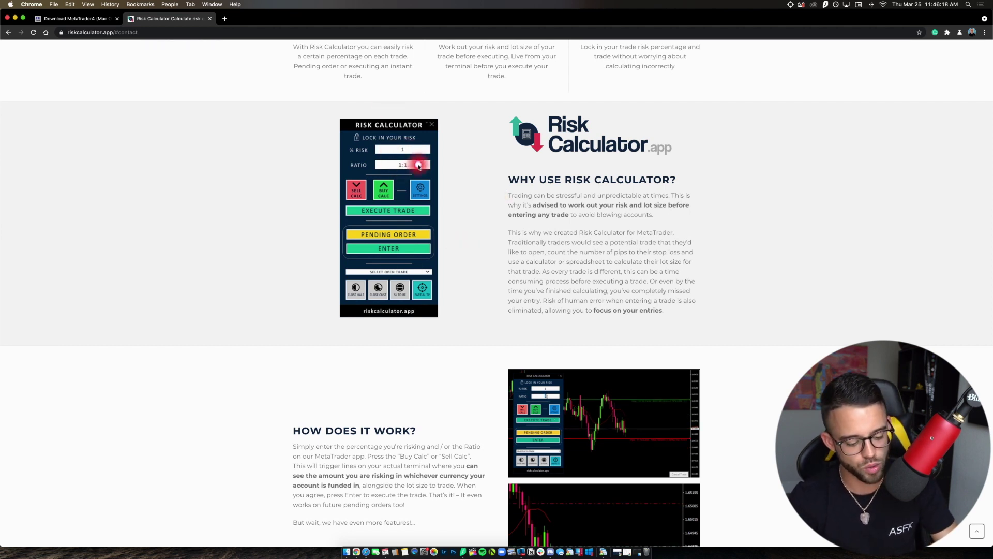
{"action": "scroll", "coordinate": [633, 343], "scroll_direction": "down", "scroll_amount": 5}
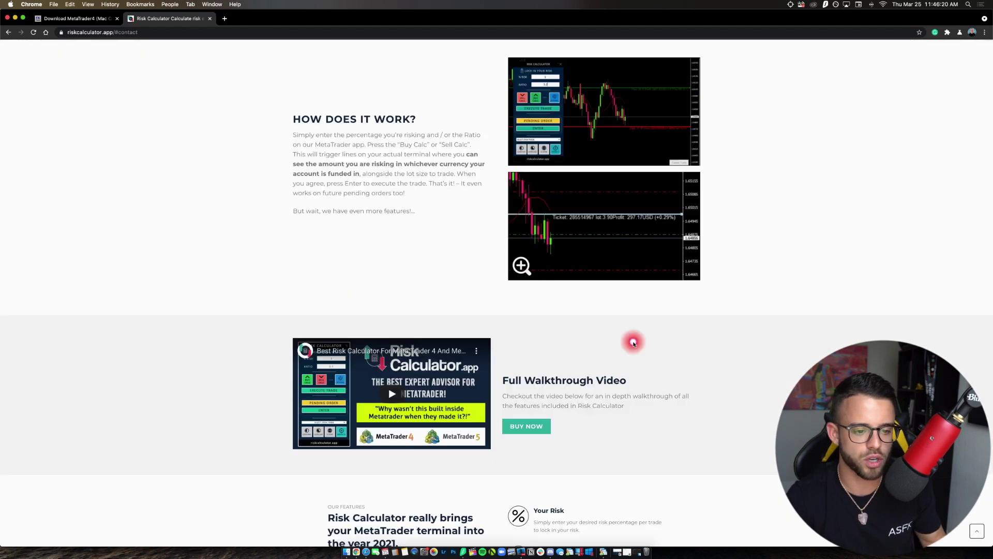
{"action": "scroll", "coordinate": [507, 289], "scroll_direction": "down", "scroll_amount": 1}
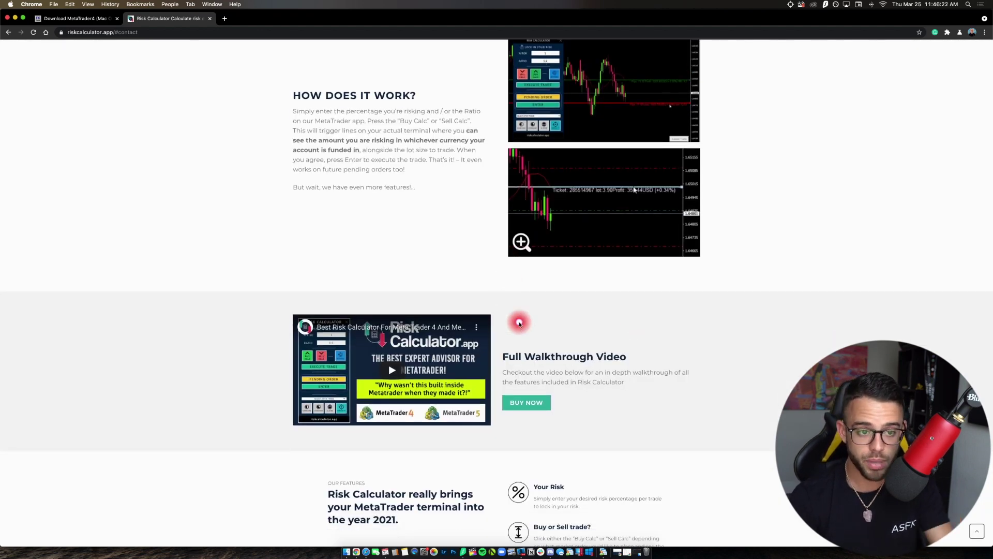
{"action": "scroll", "coordinate": [517, 322], "scroll_direction": "down", "scroll_amount": 3}
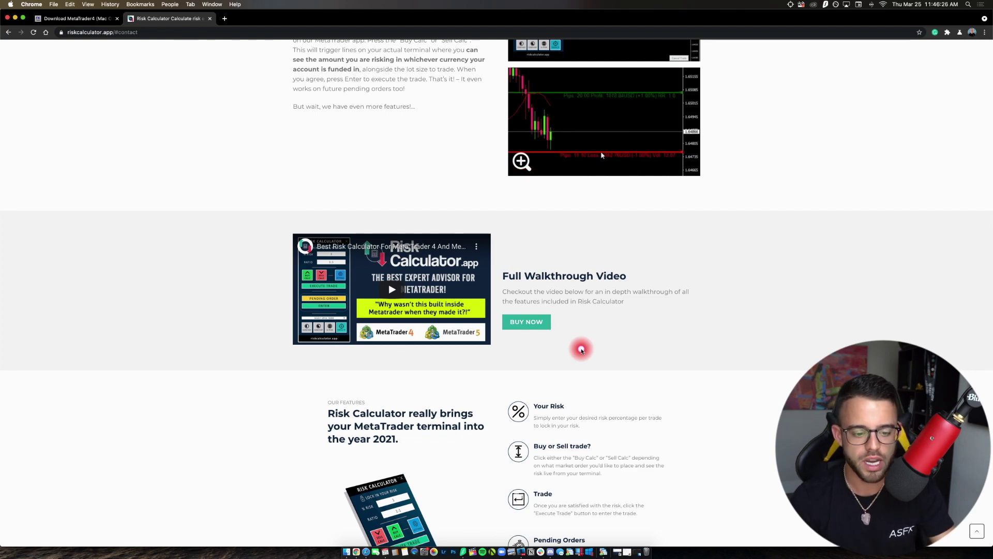
{"action": "key", "text": "super+Tab"}
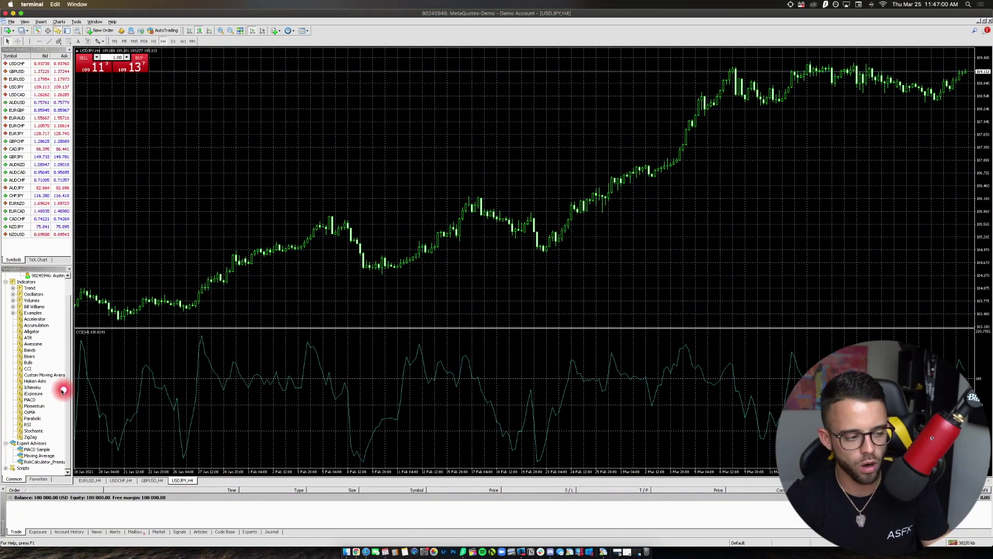
Select RiskCalculator_Premium in the Navigator, then bring up the File menu.
{"action": "left_click", "coordinate": [43, 461]}
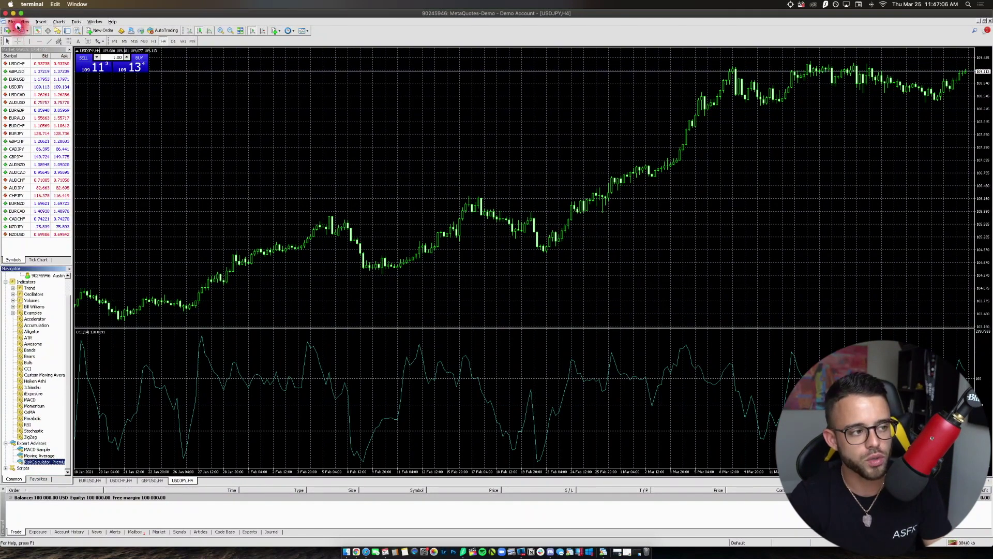
{"action": "left_click", "coordinate": [11, 21]}
Open the data folder, centre its window, and select the RiskCalculator_Premium file on My Mac Desktop.
{"action": "left_click", "coordinate": [51, 95]}
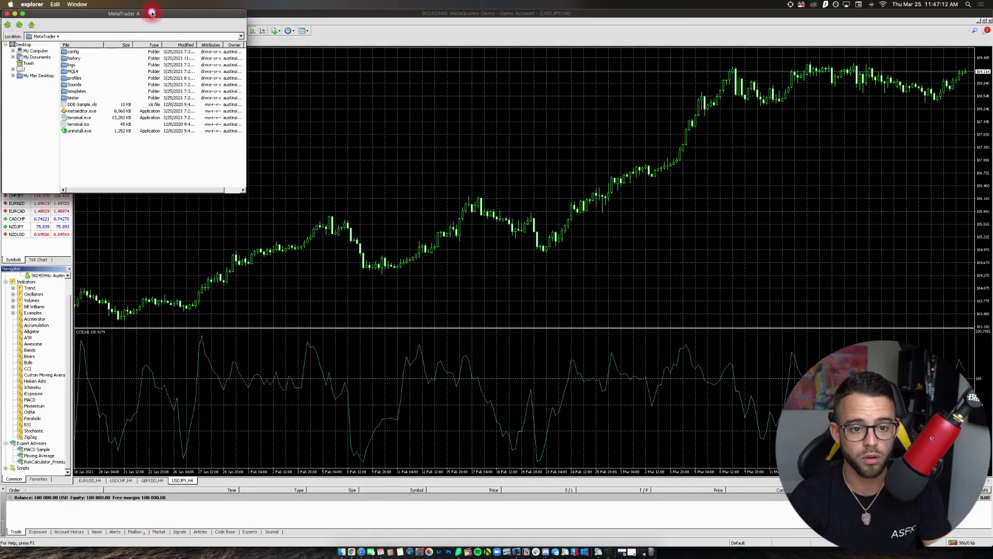
{"action": "left_click_drag", "start_coordinate": [151, 14], "coordinate": [579, 131]}
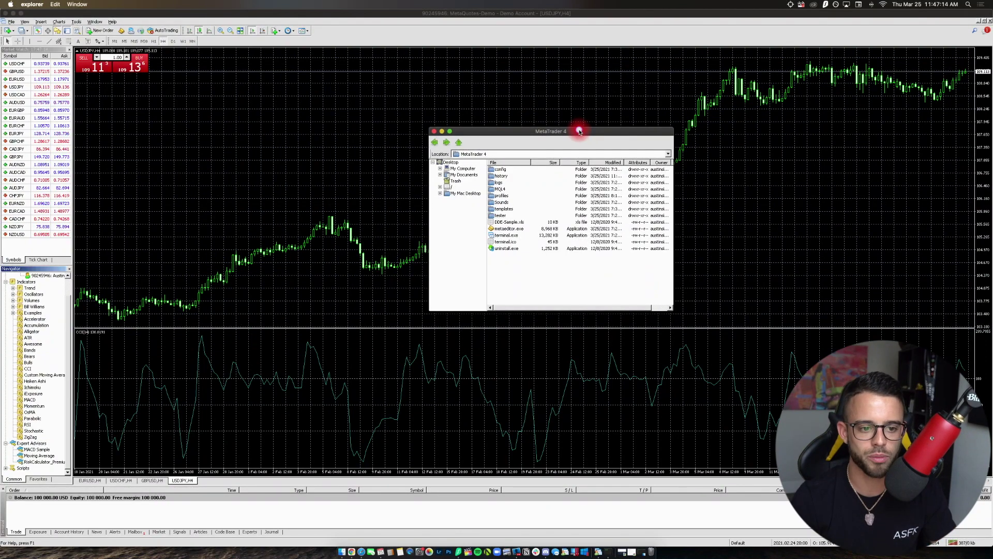
{"action": "left_click", "coordinate": [567, 188]}
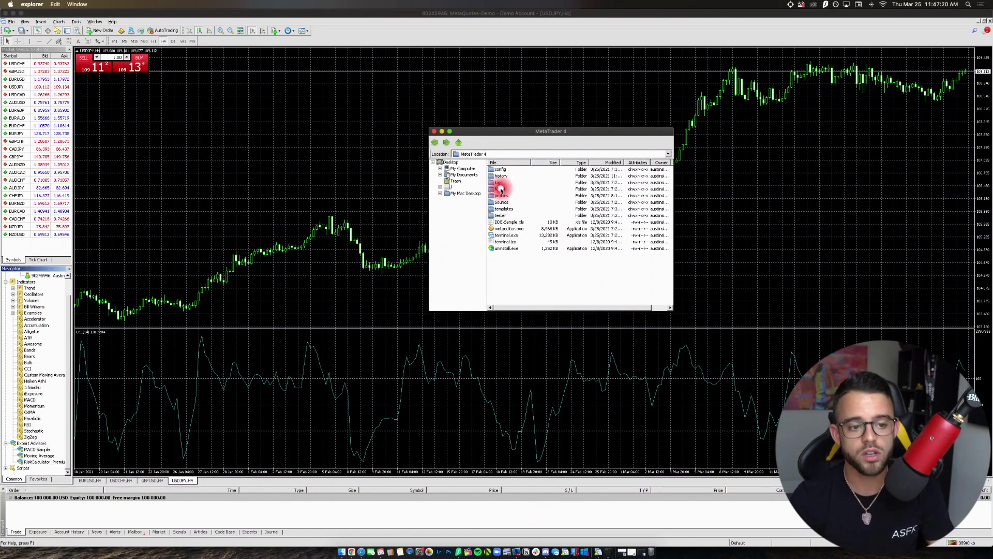
{"action": "left_click", "coordinate": [468, 194]}
{"action": "scroll", "coordinate": [506, 203], "scroll_direction": "down", "scroll_amount": 3}
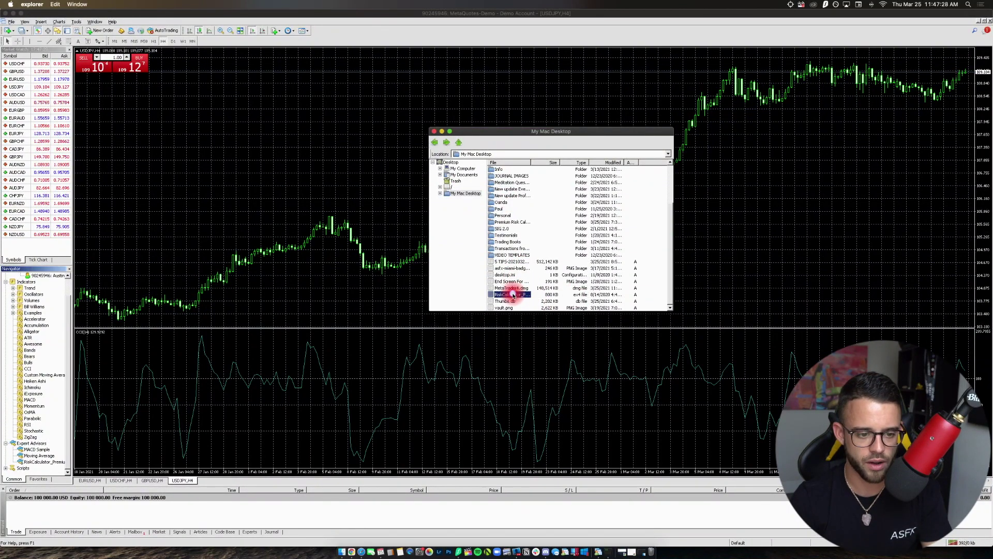
{"action": "left_click", "coordinate": [512, 296]}
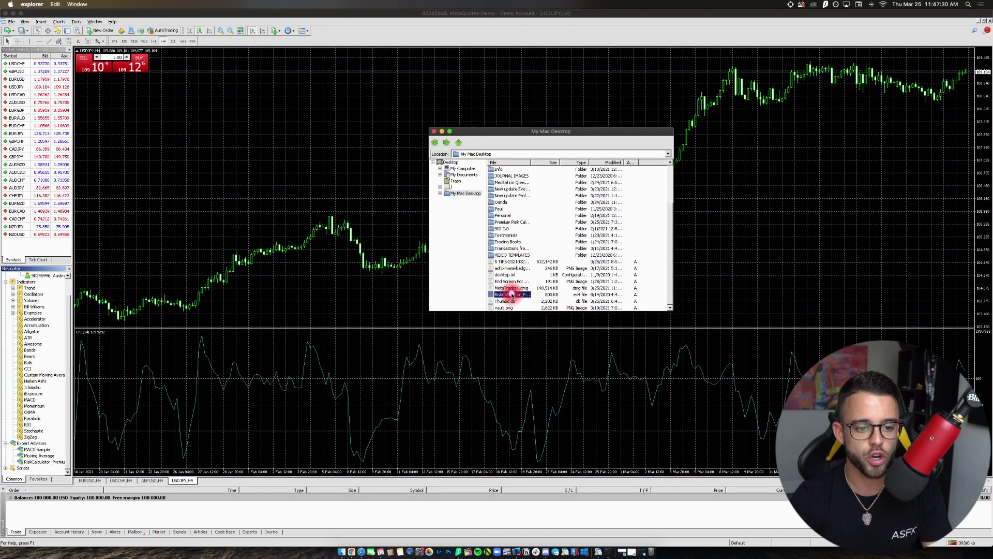
{"action": "right_click", "coordinate": [513, 295]}
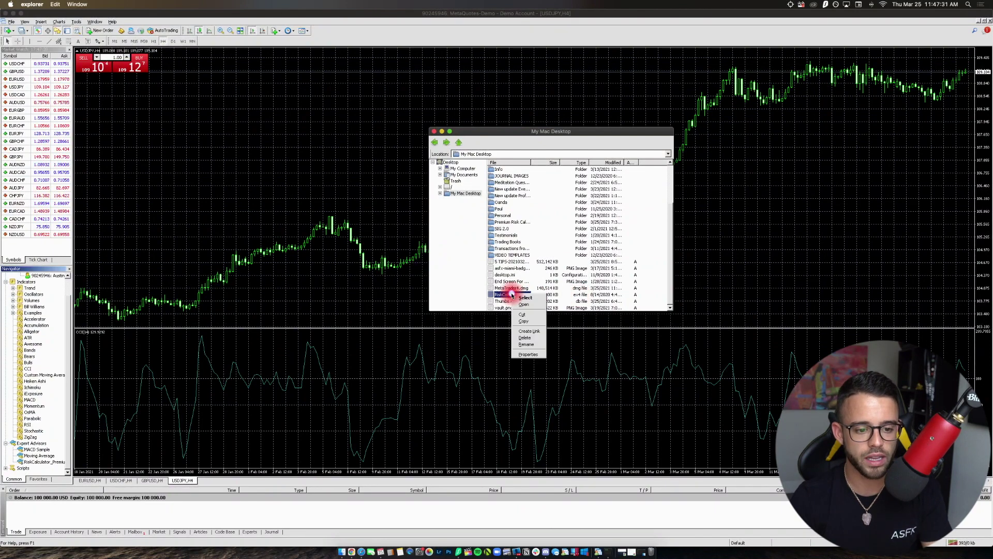
Copy the Risk Calculator file and navigate from Desktop into My Computer's drive_c.
{"action": "left_click", "coordinate": [524, 321]}
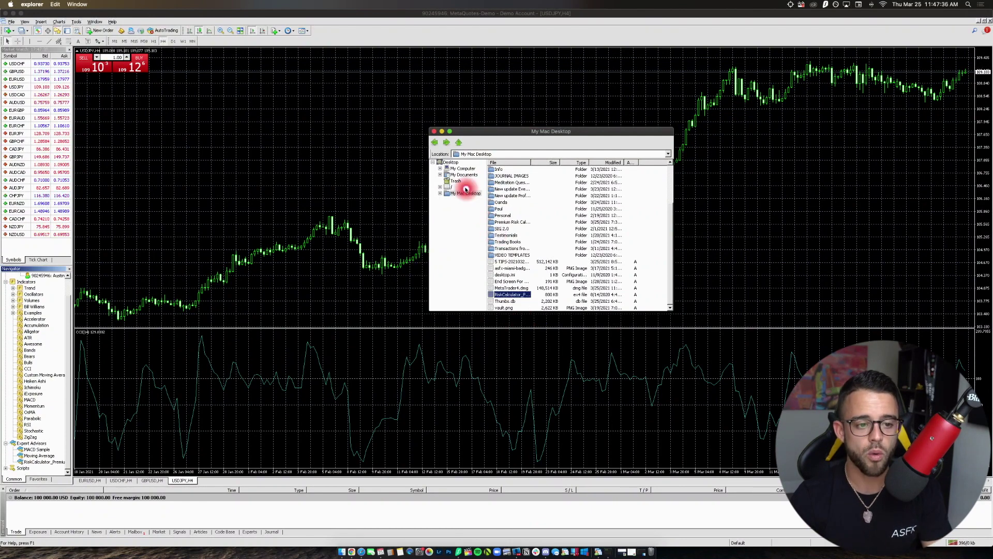
{"action": "left_click", "coordinate": [458, 143]}
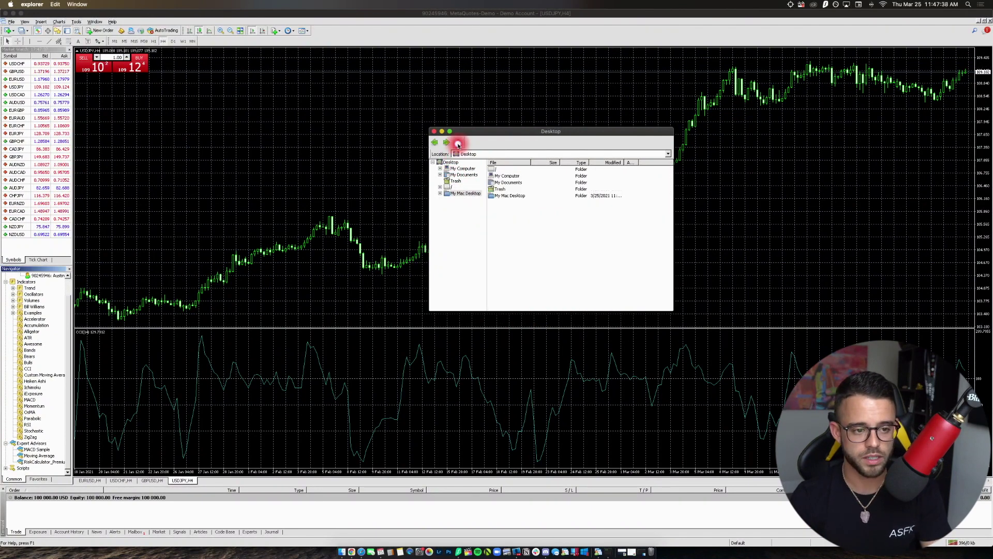
{"action": "left_click", "coordinate": [453, 163]}
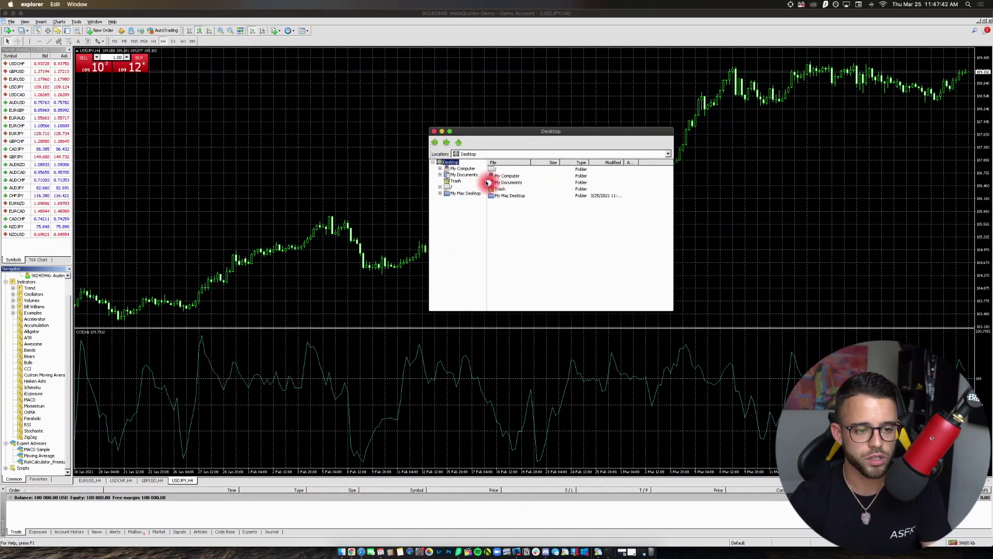
{"action": "left_click", "coordinate": [470, 169]}
{"action": "left_click", "coordinate": [503, 173]}
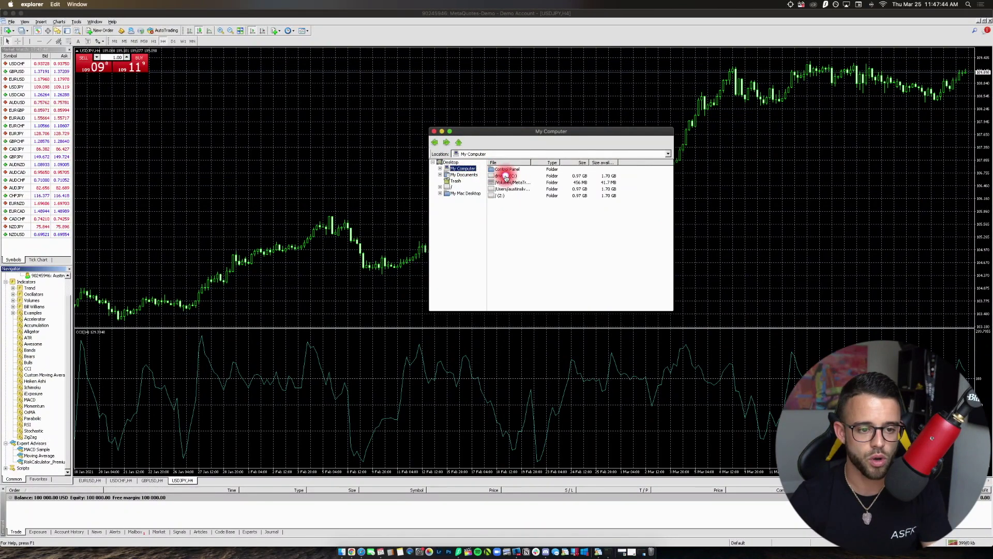
{"action": "double_click", "coordinate": [507, 176]}
{"action": "double_click", "coordinate": [498, 175]}
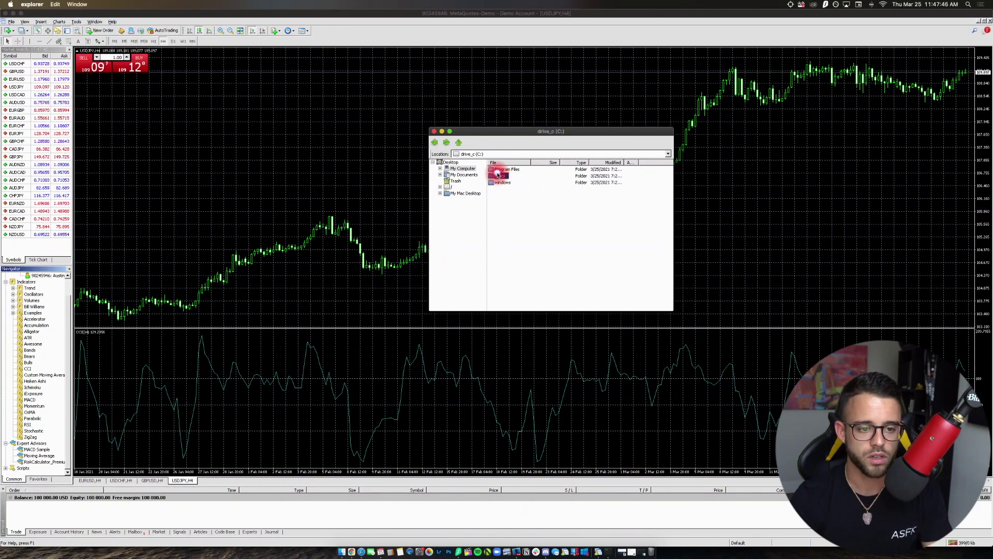
Browse to drive_c > Program Files > MetaTrader 4 > MQL4 > Experts.
{"action": "left_click", "coordinate": [434, 142]}
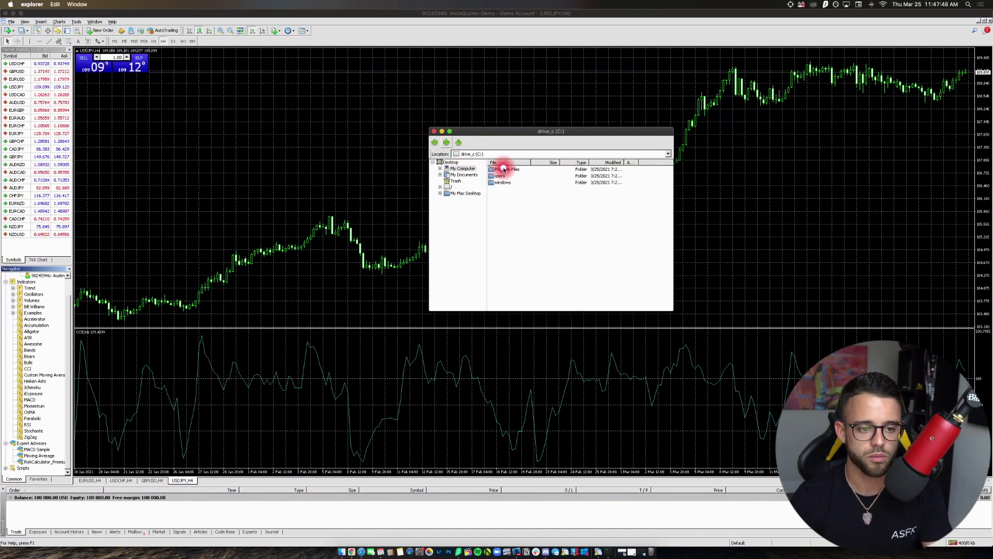
{"action": "double_click", "coordinate": [505, 170]}
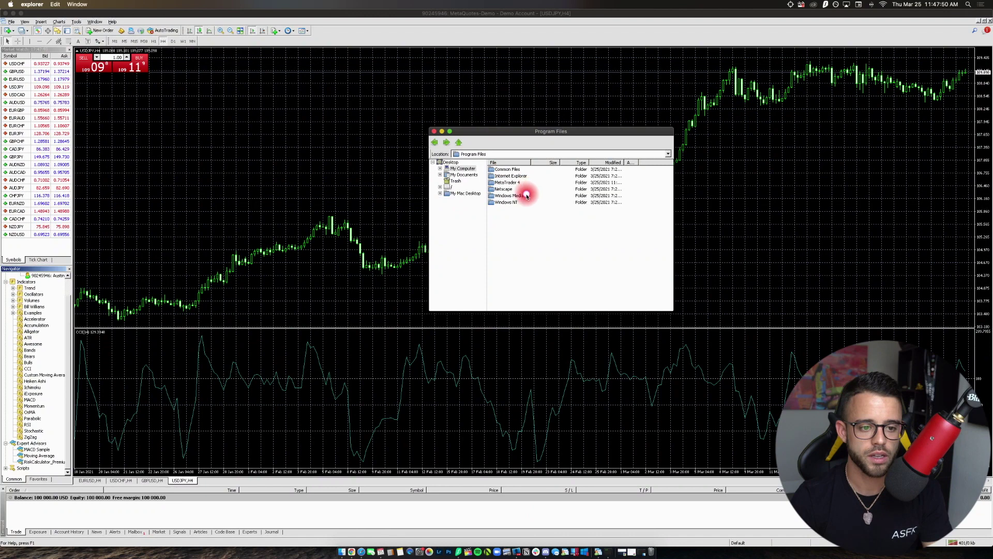
{"action": "double_click", "coordinate": [506, 183]}
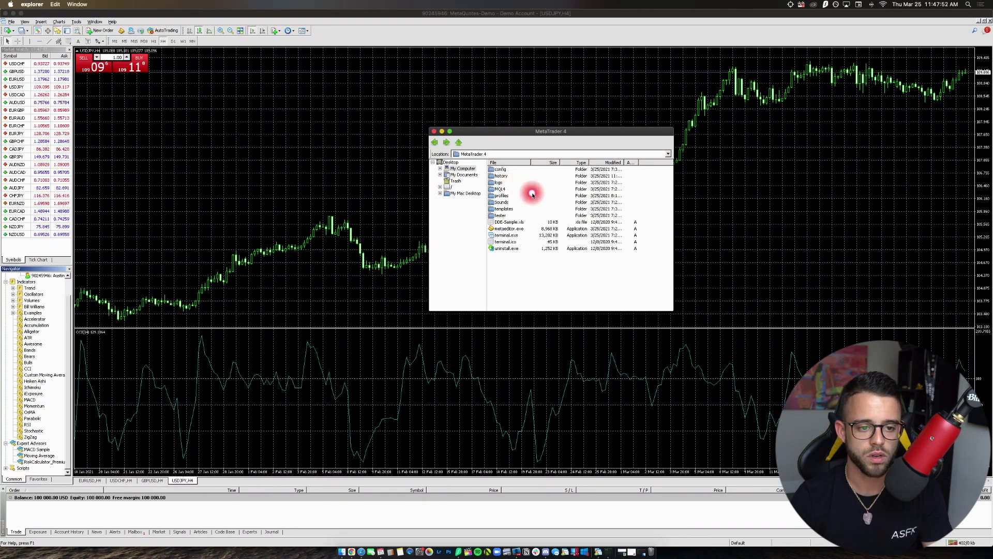
{"action": "double_click", "coordinate": [503, 190]}
{"action": "double_click", "coordinate": [502, 169]}
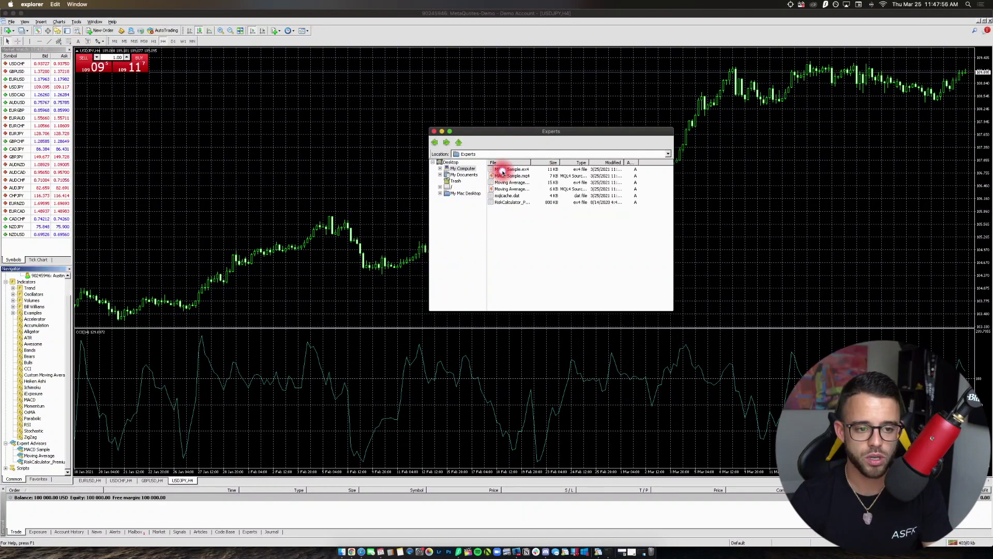
Paste the Risk Calculator file into the Experts folder and close the file browser.
{"action": "right_click", "coordinate": [533, 235]}
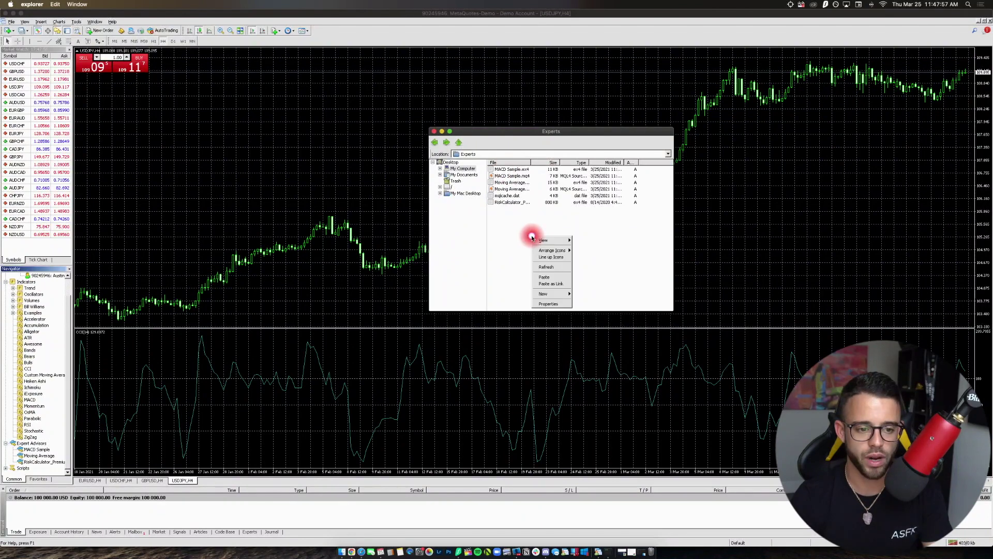
{"action": "left_click", "coordinate": [547, 279]}
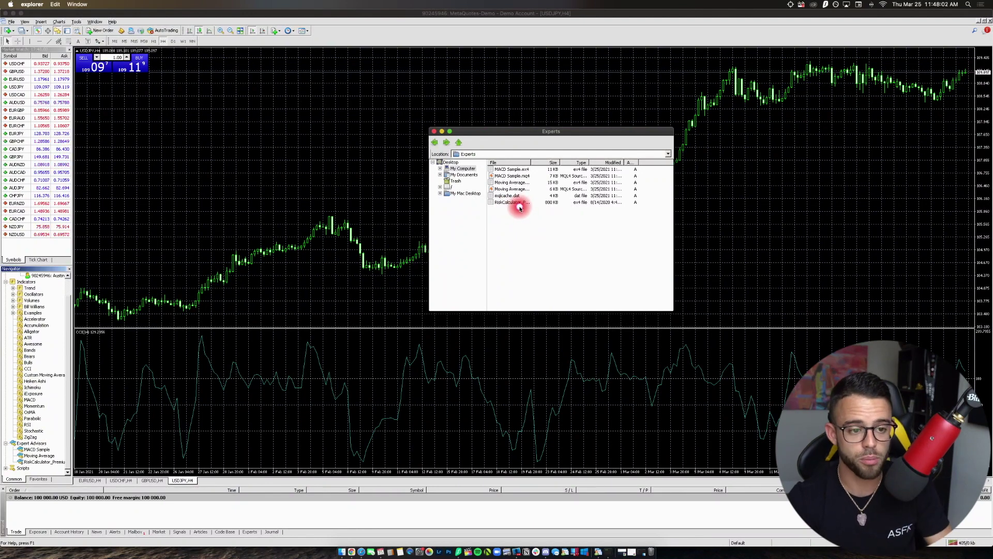
{"action": "left_click", "coordinate": [445, 142]}
{"action": "left_click", "coordinate": [435, 133]}
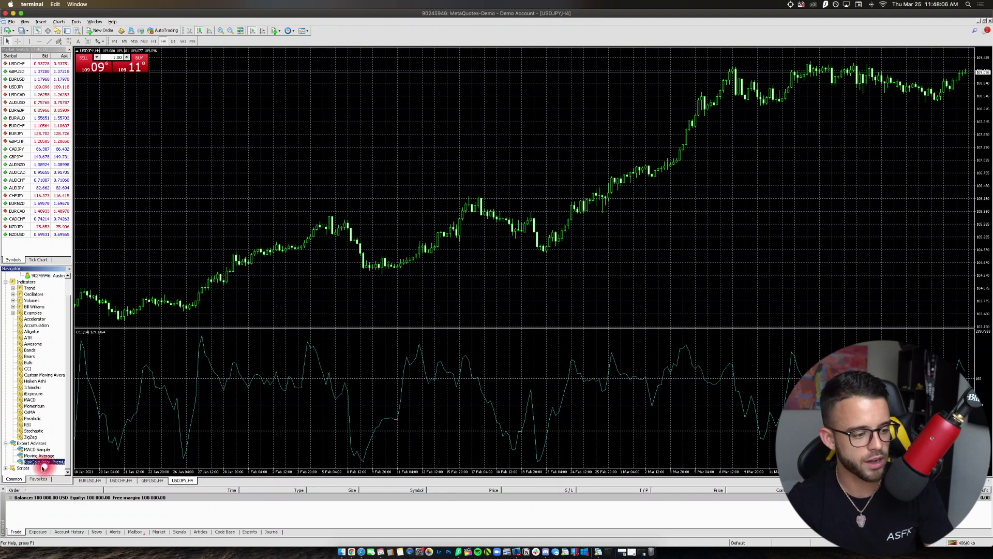
Drag RiskCalculator_Premium toward the chart and switch AutoTrading on.
{"action": "left_click_drag", "start_coordinate": [32, 465], "coordinate": [43, 460]}
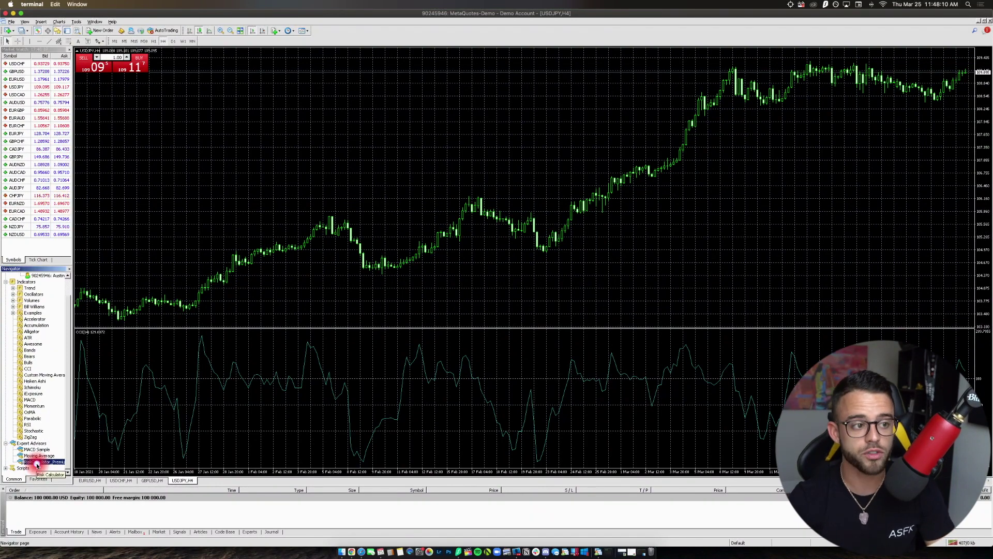
{"action": "left_click", "coordinate": [163, 32]}
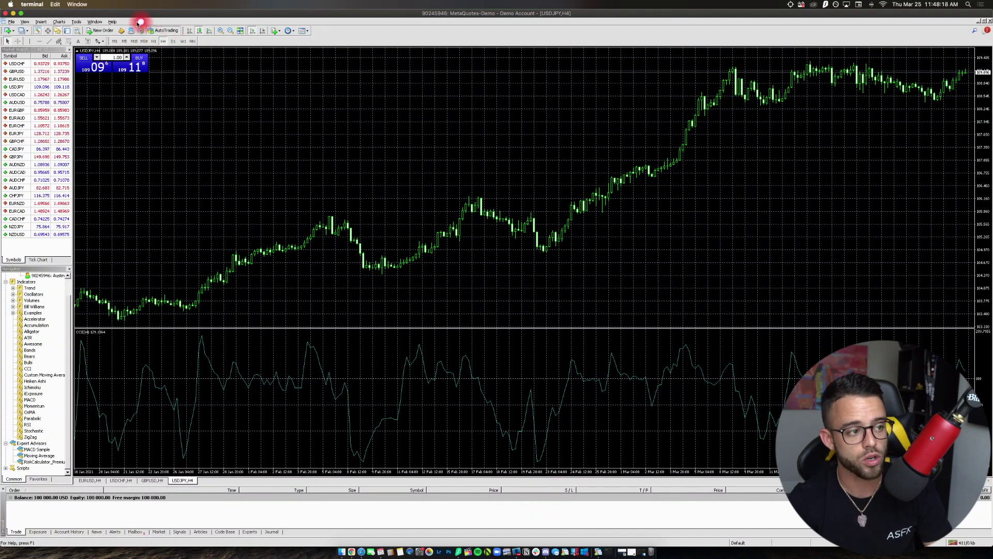
In Tools > Options, tick Allow DLL imports on the Expert Advisors tab and save.
{"action": "left_click", "coordinate": [76, 21]}
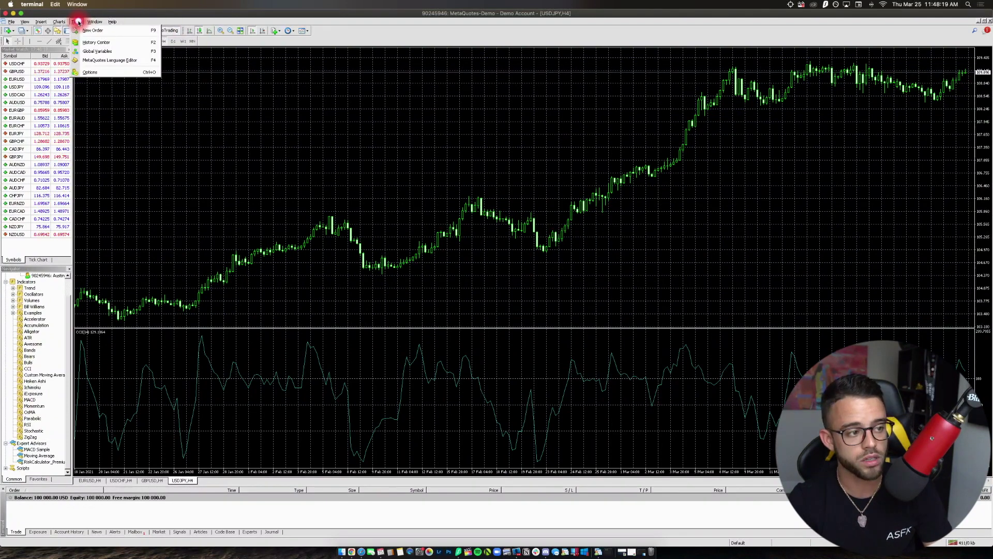
{"action": "left_click", "coordinate": [107, 72]}
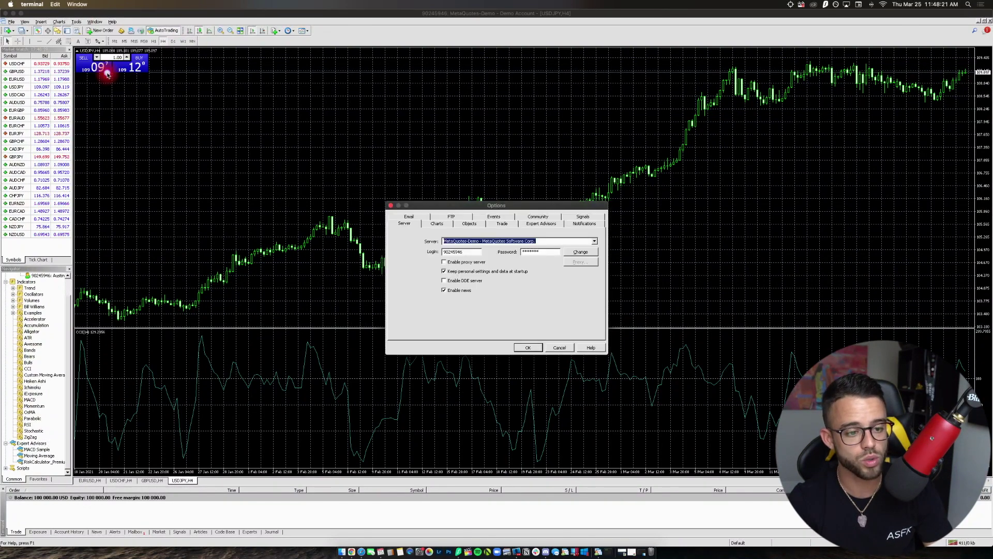
{"action": "left_click", "coordinate": [417, 218]}
{"action": "left_click", "coordinate": [440, 221]}
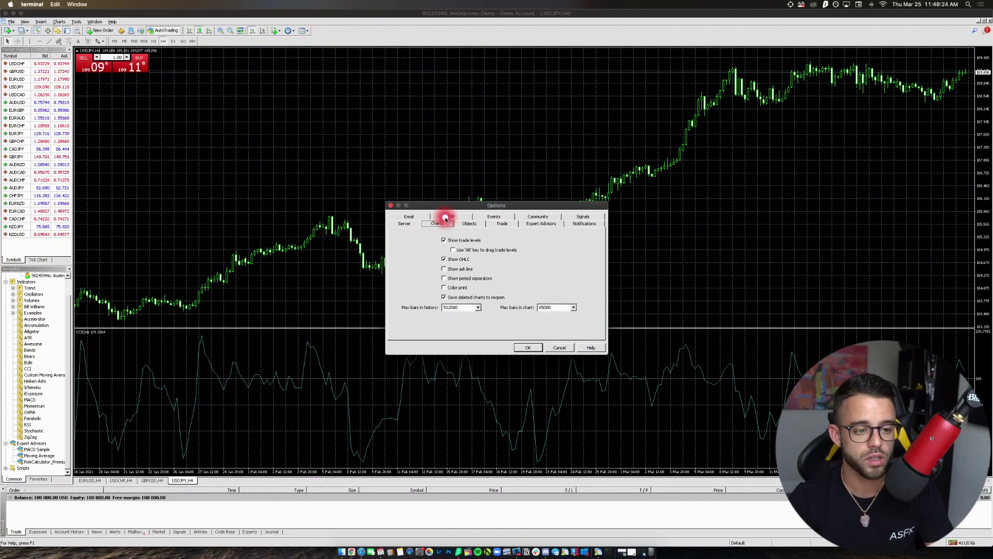
{"action": "left_click", "coordinate": [459, 224]}
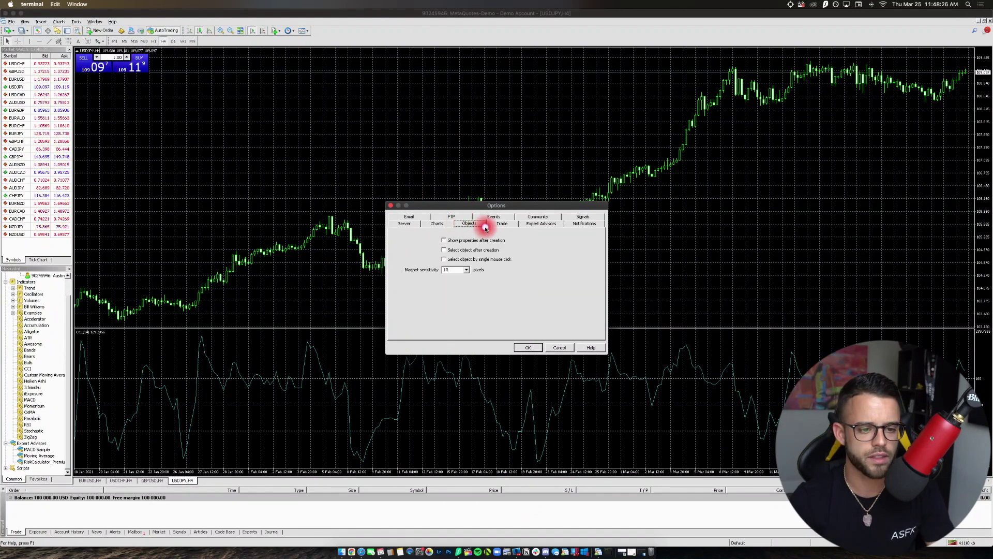
{"action": "left_click", "coordinate": [502, 223]}
{"action": "left_click", "coordinate": [553, 225]}
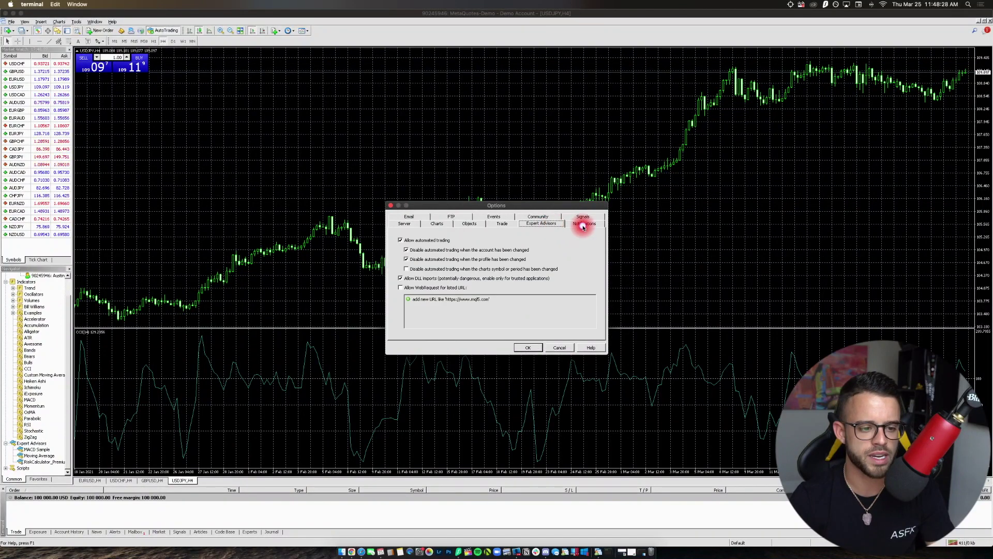
{"action": "left_click", "coordinate": [412, 279]}
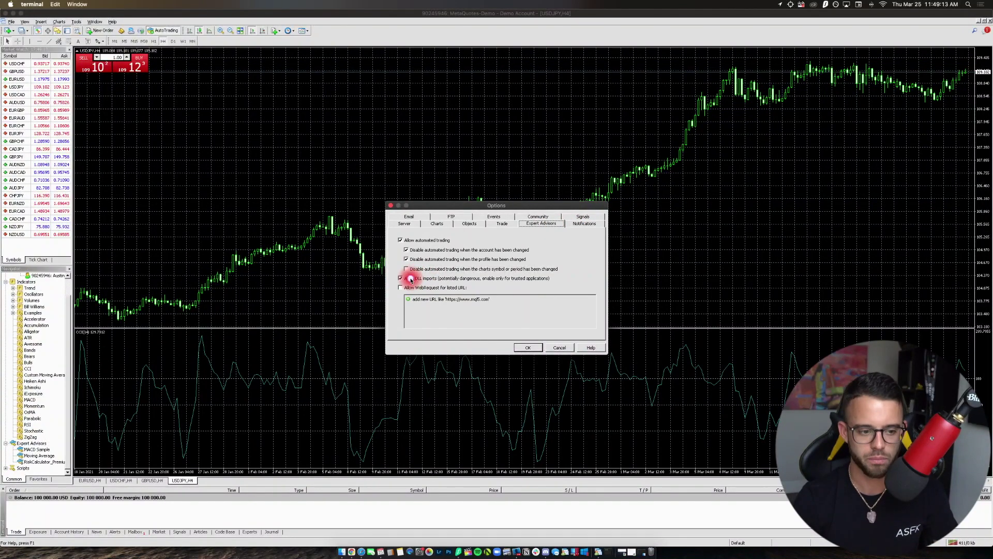
{"action": "left_click", "coordinate": [541, 347]}
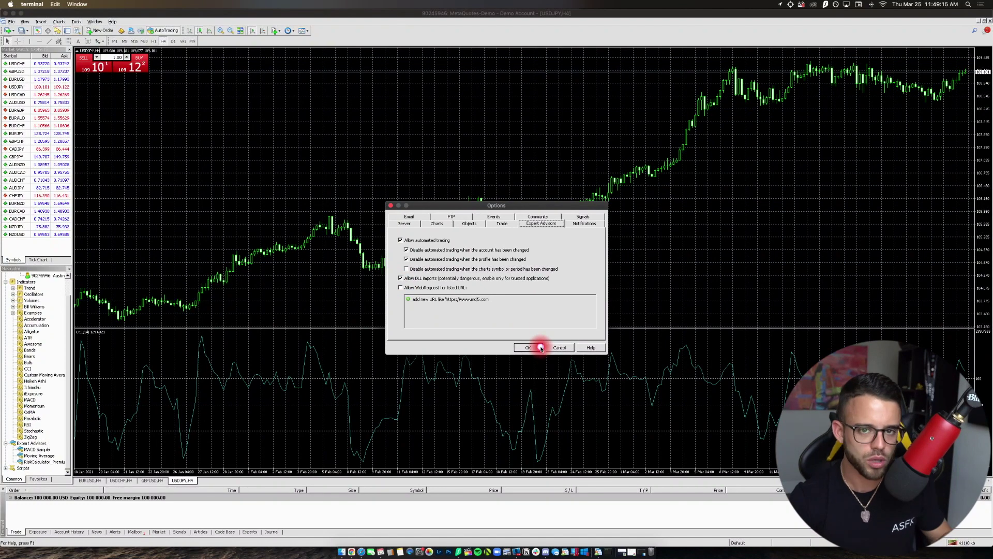
In Chrome, scroll to the pricing, highlight the $9.99 Premium price, and scroll back up.
{"action": "left_click", "coordinate": [356, 547]}
{"action": "scroll", "coordinate": [559, 259], "scroll_direction": "down", "scroll_amount": 5}
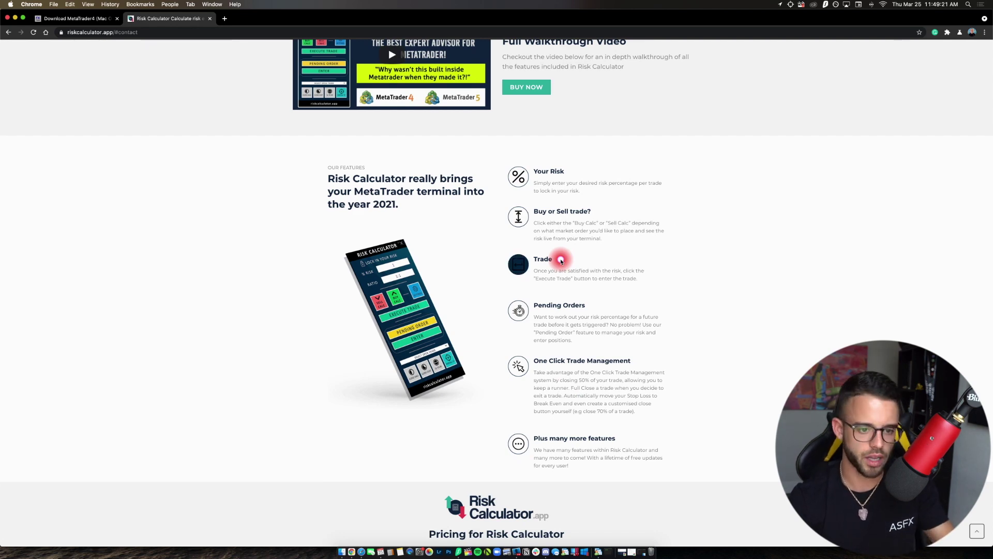
{"action": "scroll", "coordinate": [561, 262], "scroll_direction": "down", "scroll_amount": 8}
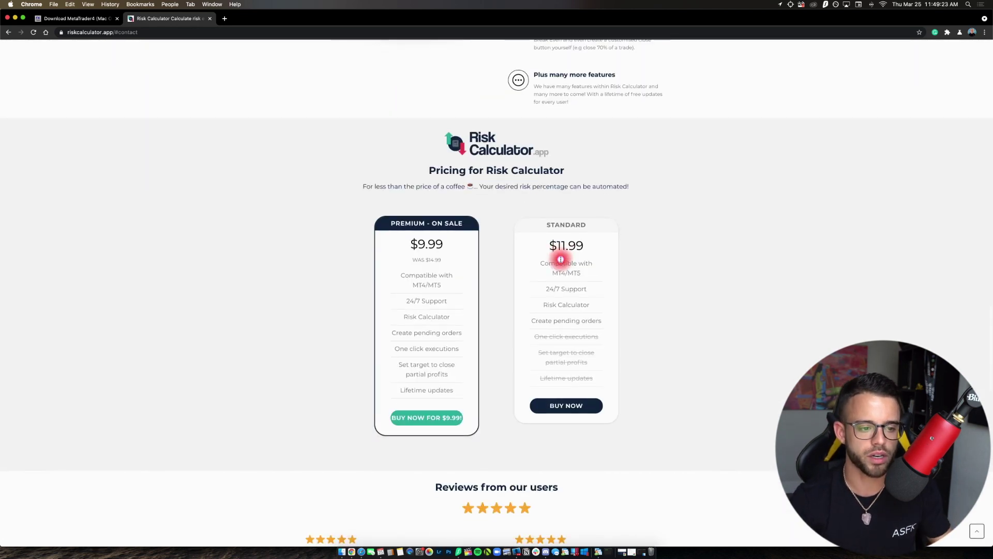
{"action": "scroll", "coordinate": [433, 248], "scroll_direction": "down", "scroll_amount": 2}
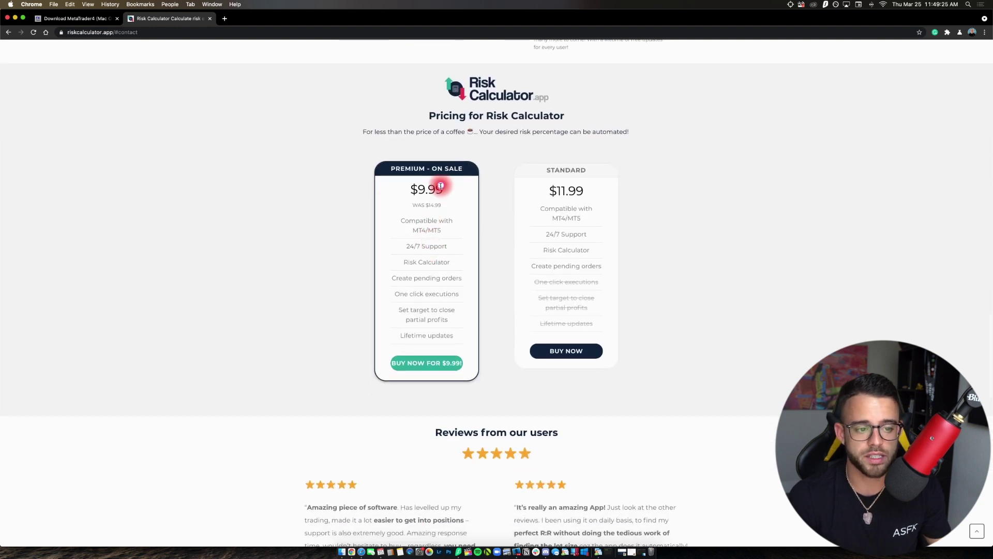
{"action": "left_click_drag", "start_coordinate": [445, 190], "coordinate": [401, 189]}
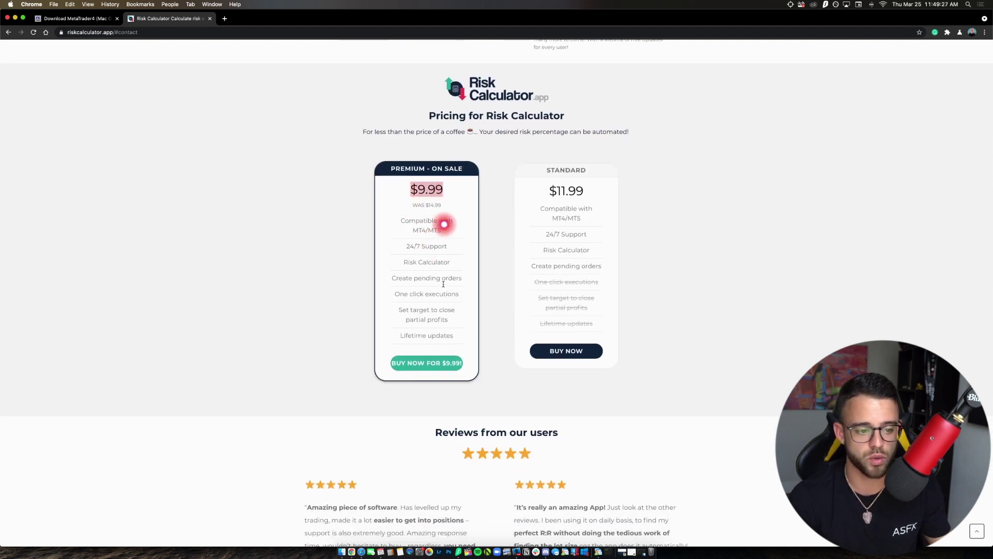
{"action": "scroll", "coordinate": [451, 264], "scroll_direction": "down", "scroll_amount": 6}
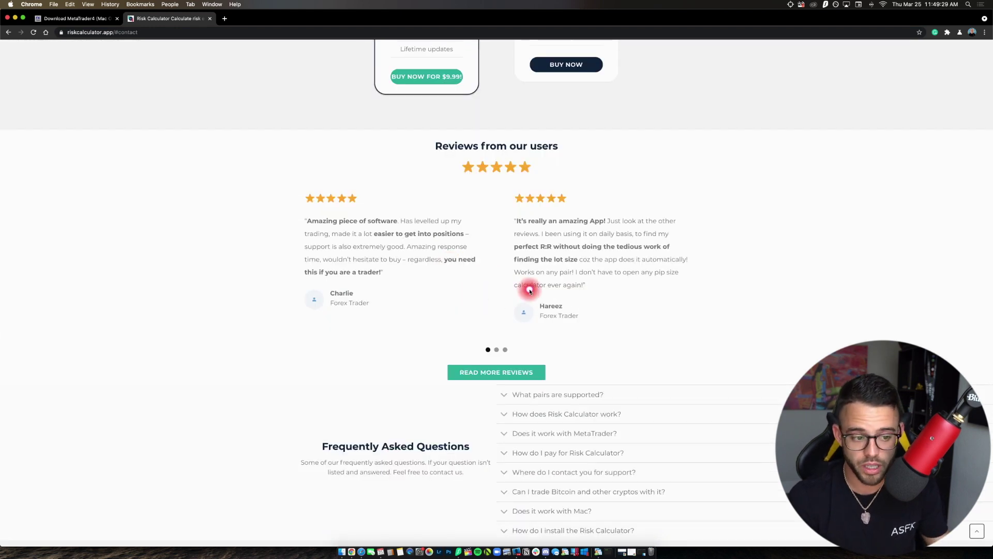
{"action": "scroll", "coordinate": [529, 289], "scroll_direction": "up", "scroll_amount": 7}
{"action": "scroll", "coordinate": [529, 289], "scroll_direction": "up", "scroll_amount": 20}
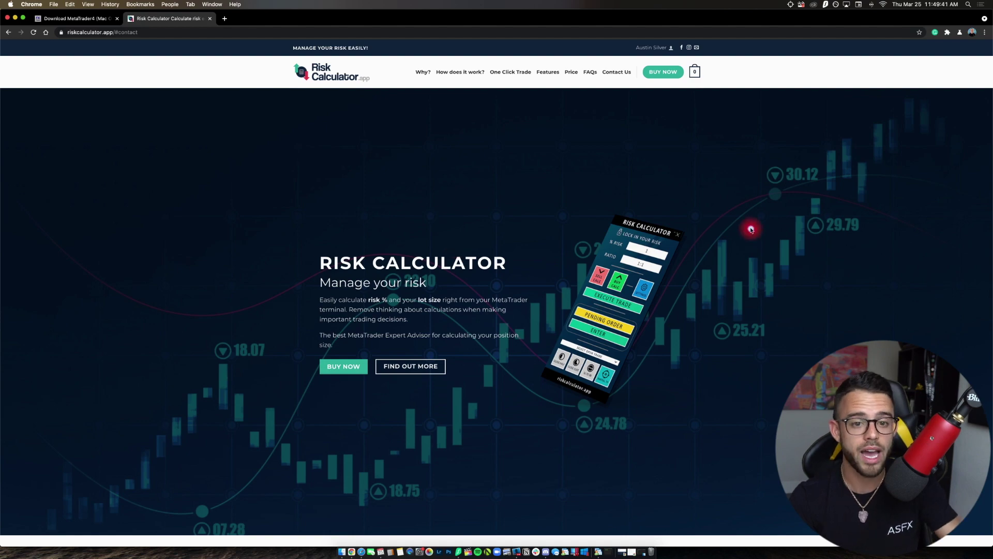
{"action": "key", "text": "ctrl+Up"}
Via Mission Control, switch to Finder and eject the MetaTrader 4 installer volume.
{"action": "left_click", "coordinate": [416, 282]}
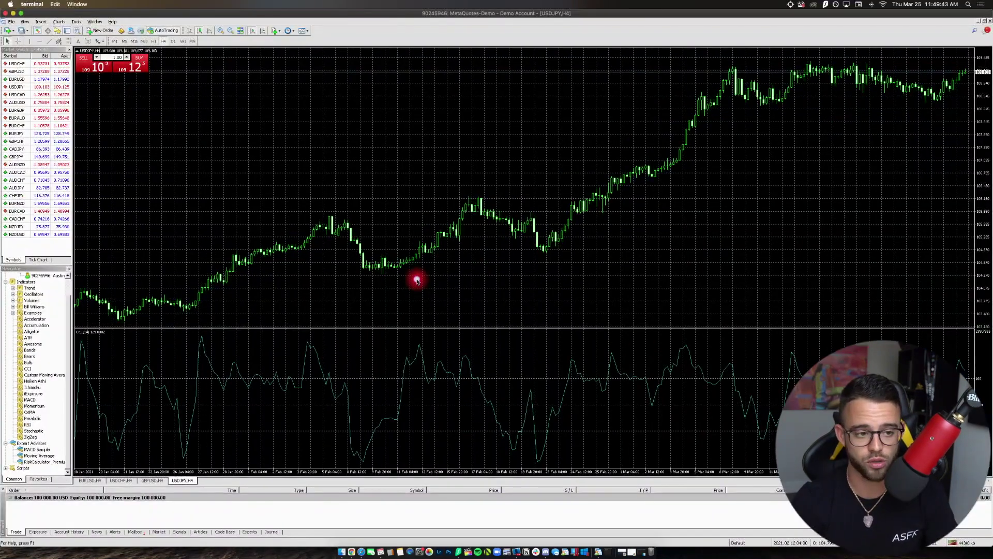
{"action": "key", "text": "ctrl+Up"}
{"action": "left_click", "coordinate": [312, 133]}
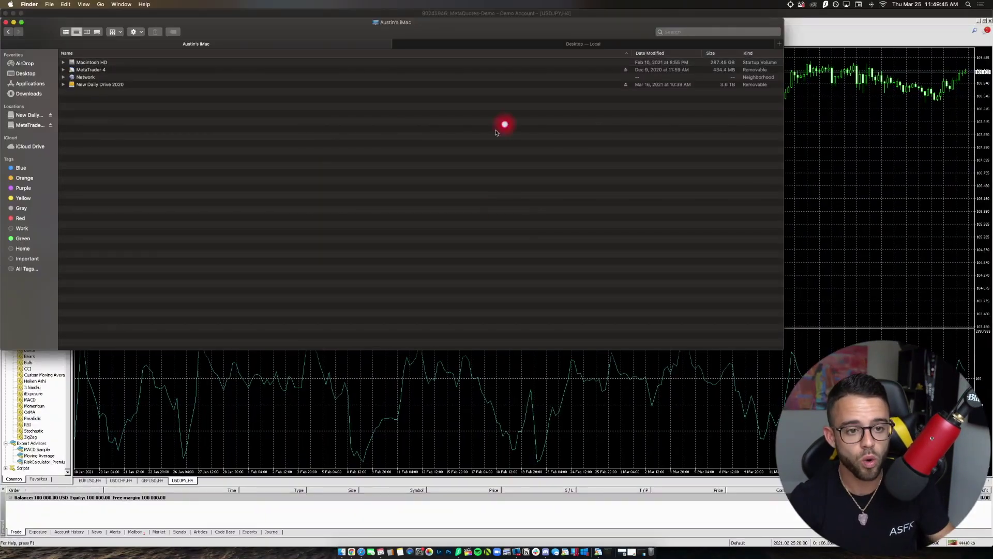
{"action": "left_click", "coordinate": [84, 70]}
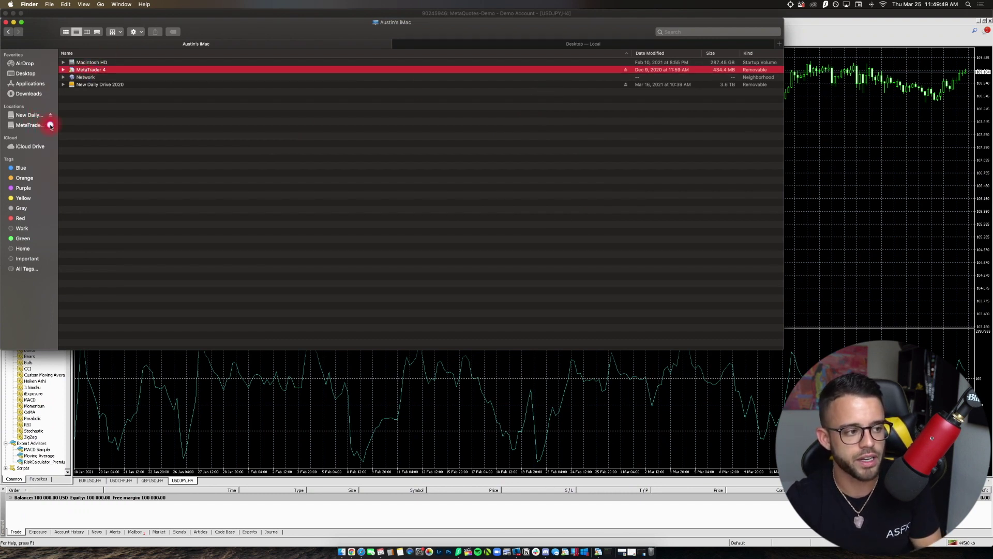
{"action": "left_click", "coordinate": [51, 126]}
{"action": "left_click", "coordinate": [229, 426]}
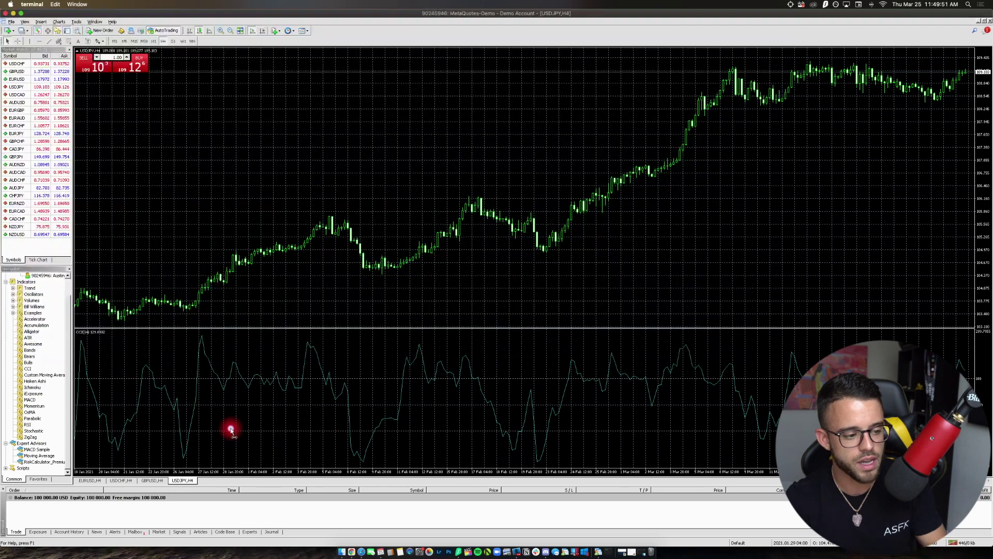